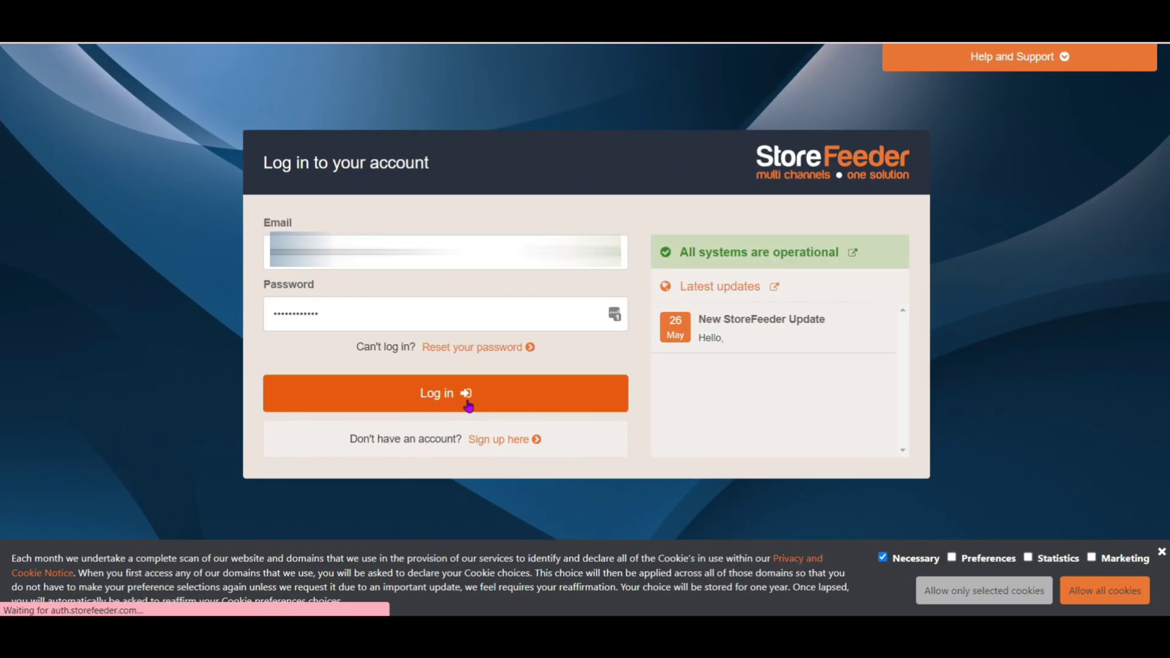
# Log in to StoreFeeder and go to Listings > Bulk Upload Listings.
pyautogui.click(466, 400)
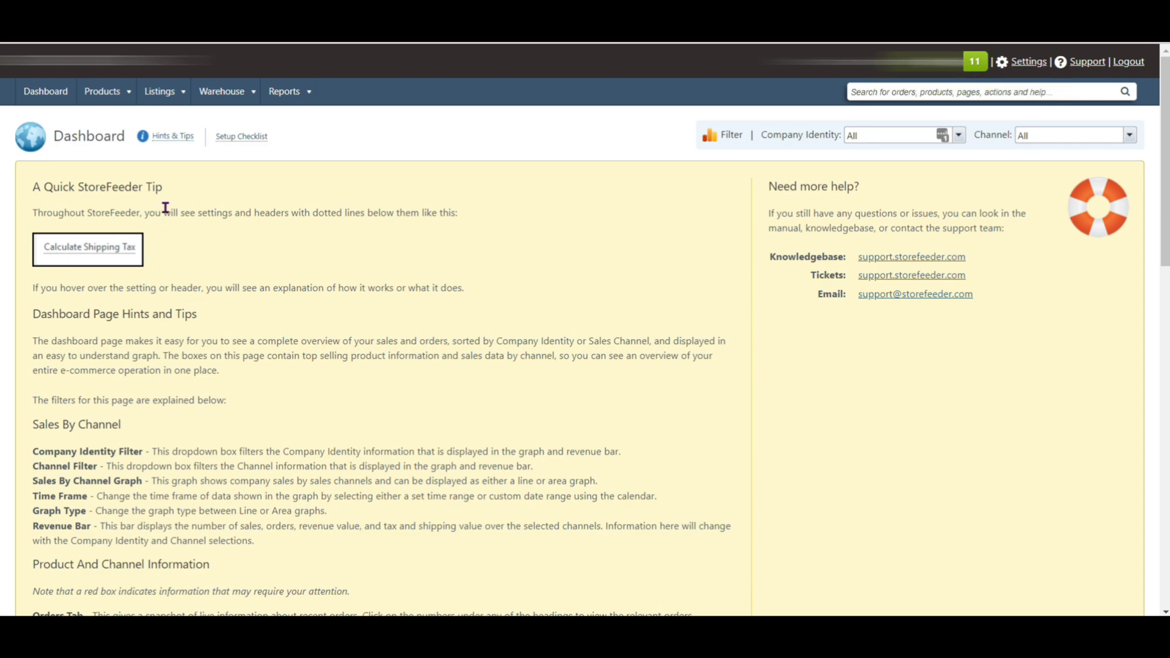
pyautogui.moveTo(157, 96)
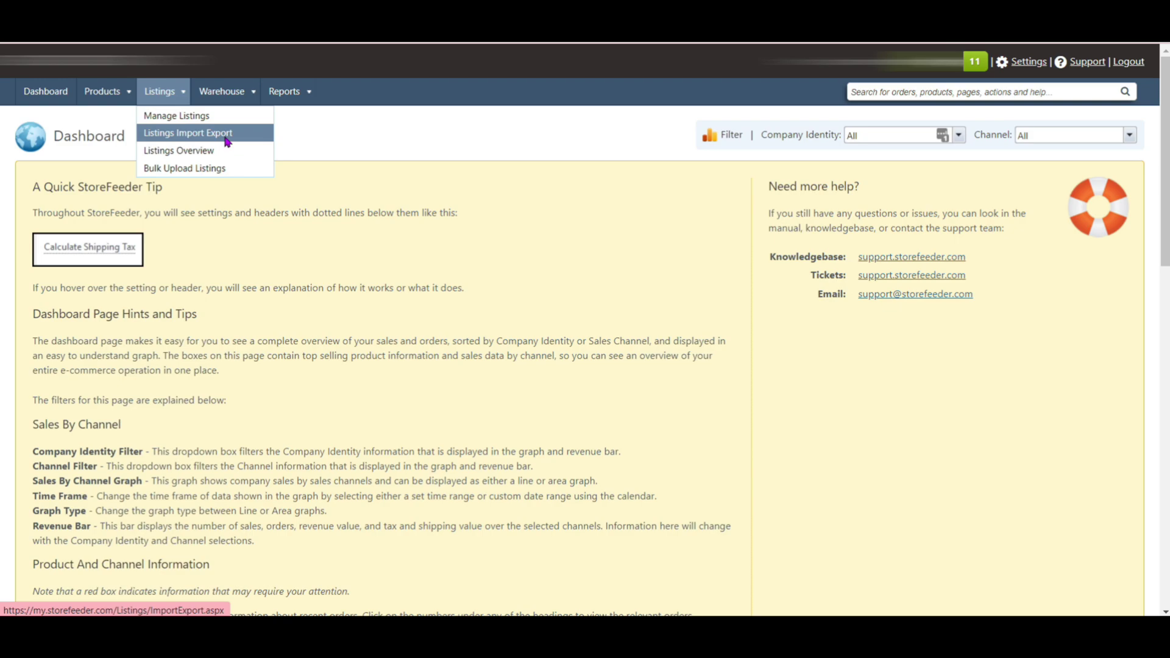
pyautogui.click(227, 174)
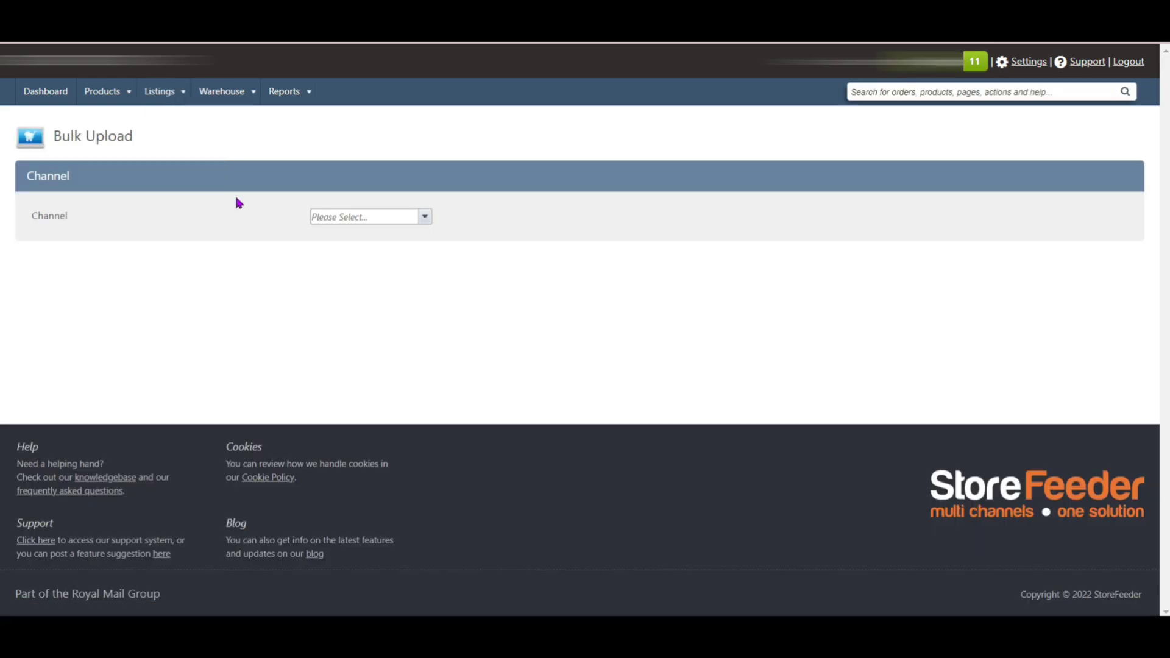
# Choose the Shopify channel on the Bulk Upload page to load its product table.
pyautogui.click(424, 217)
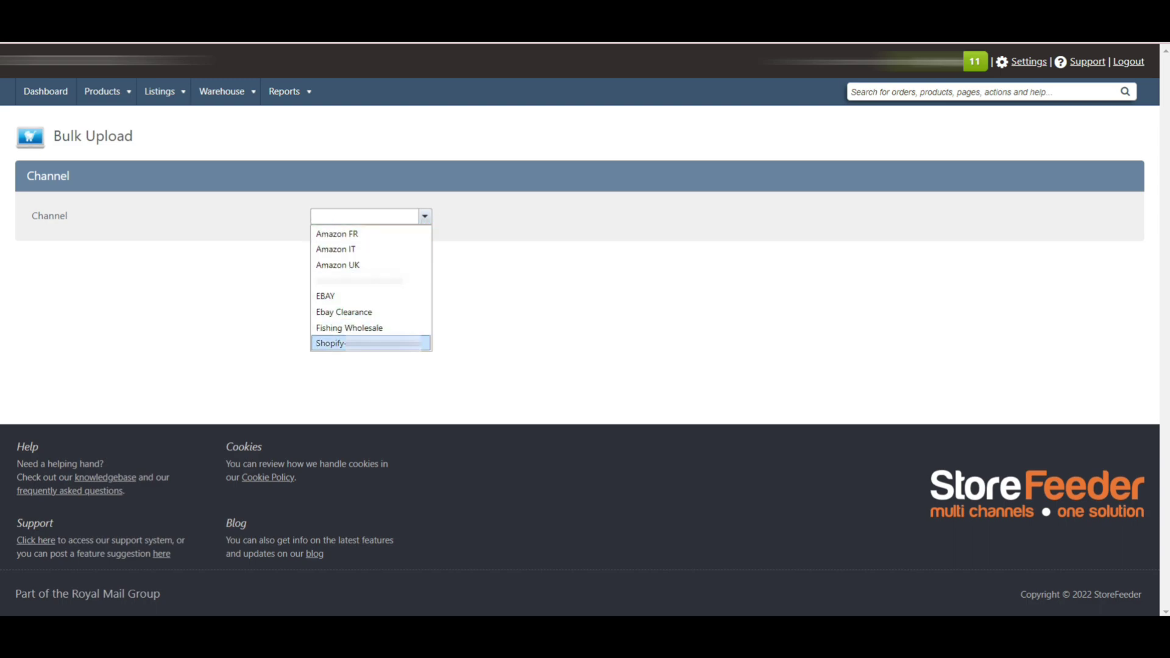
pyautogui.click(371, 343)
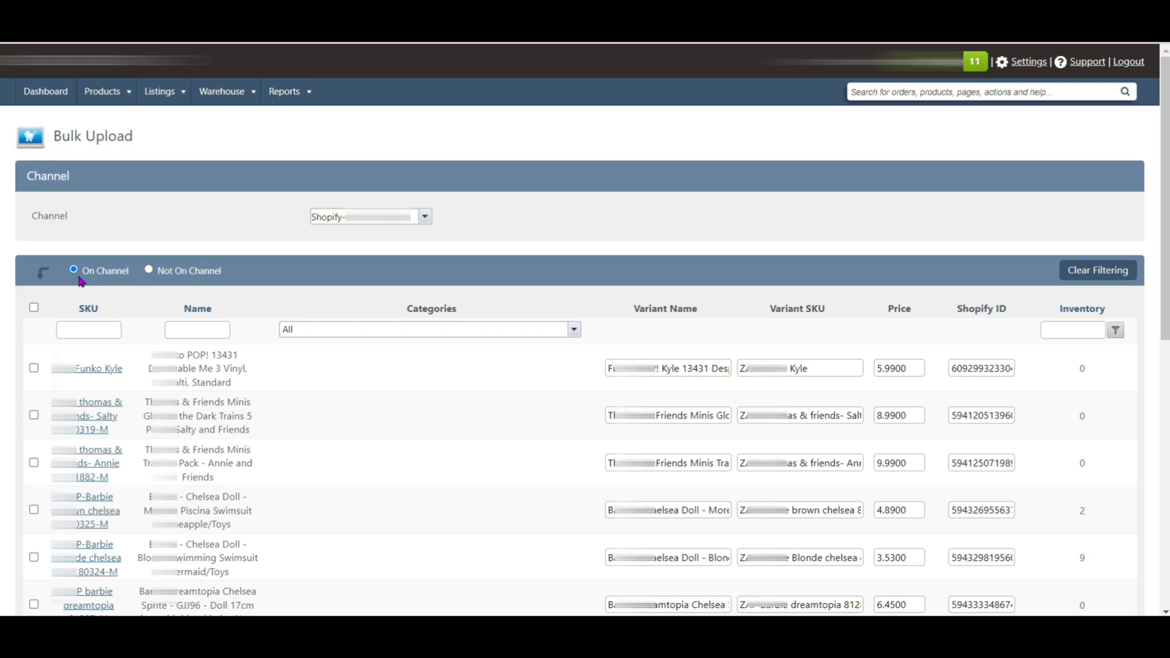
# Scroll through the product table, then switch it to Not On Channel products.
pyautogui.scroll(-1, 76, 281)
pyautogui.scroll(-2, 188, 280)
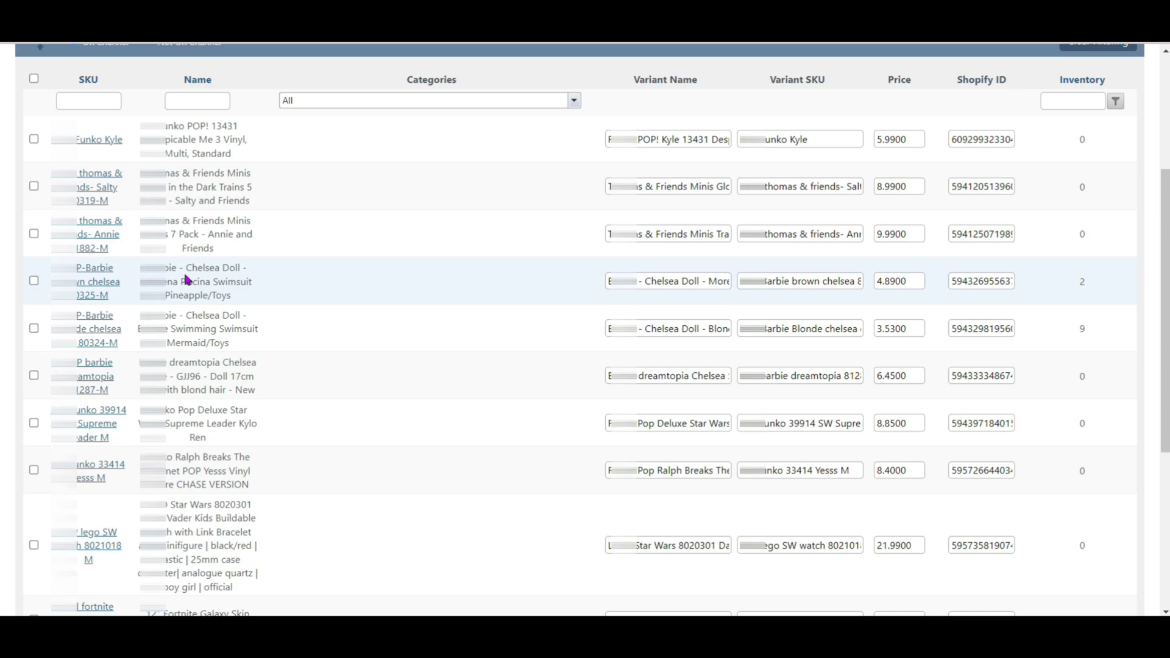
pyautogui.scroll(3, 188, 280)
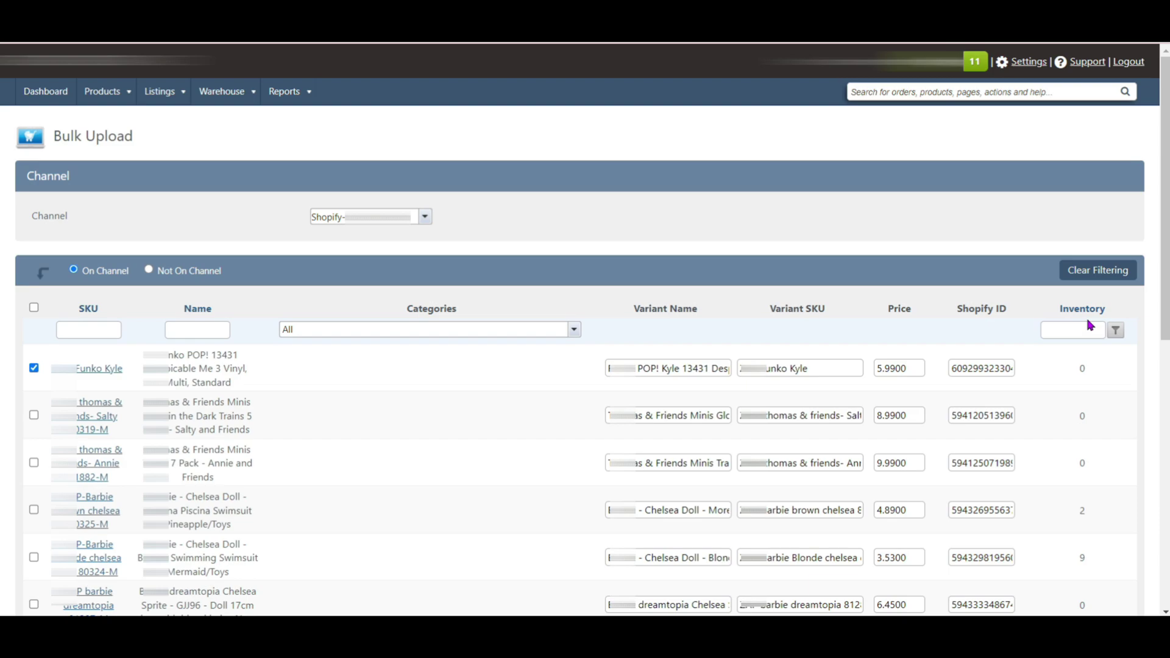
pyautogui.click(148, 270)
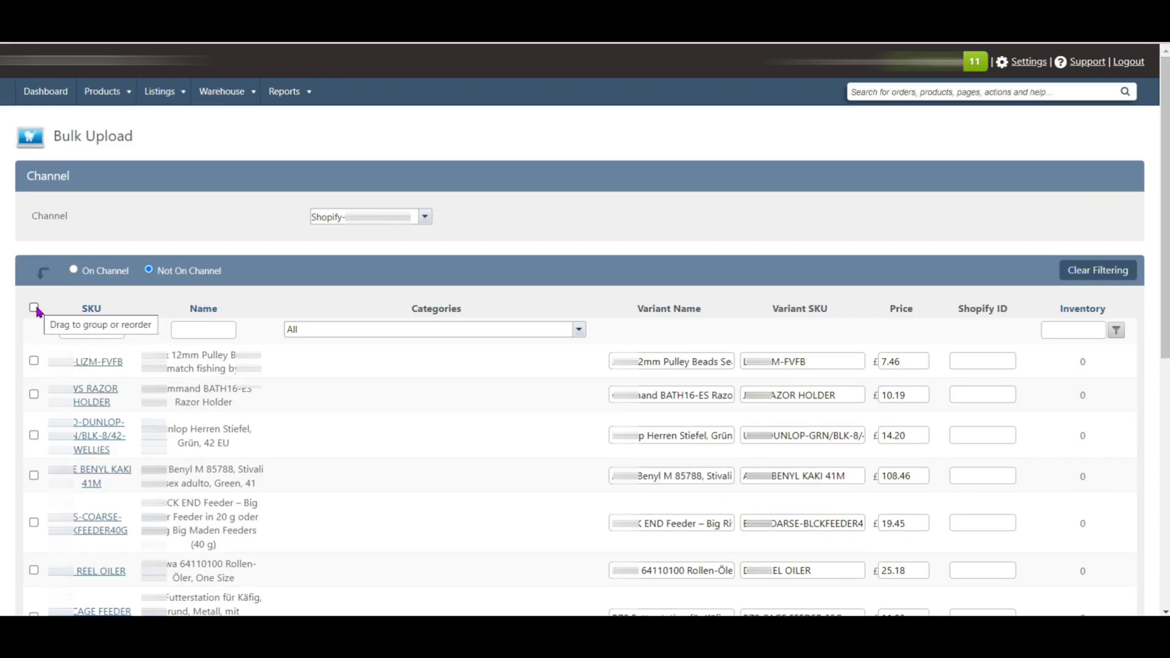
# Toggle the header select-all checkbox and check the Page size options, leaving them unchanged.
pyautogui.click(34, 308)
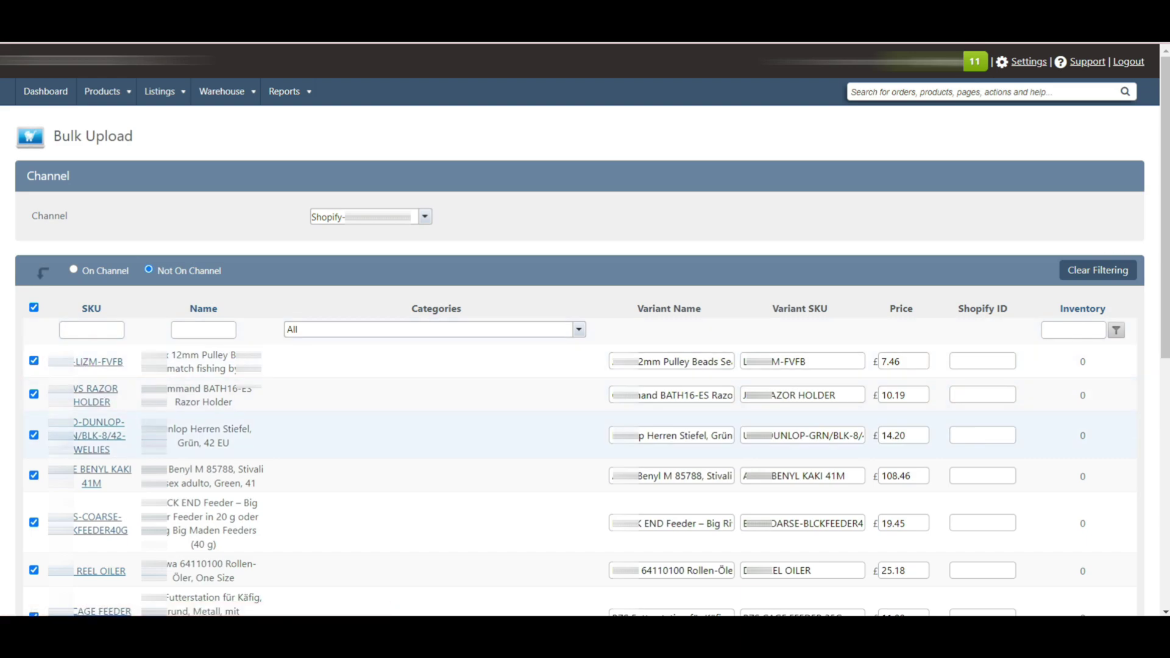
pyautogui.scroll(-6, 370, 492)
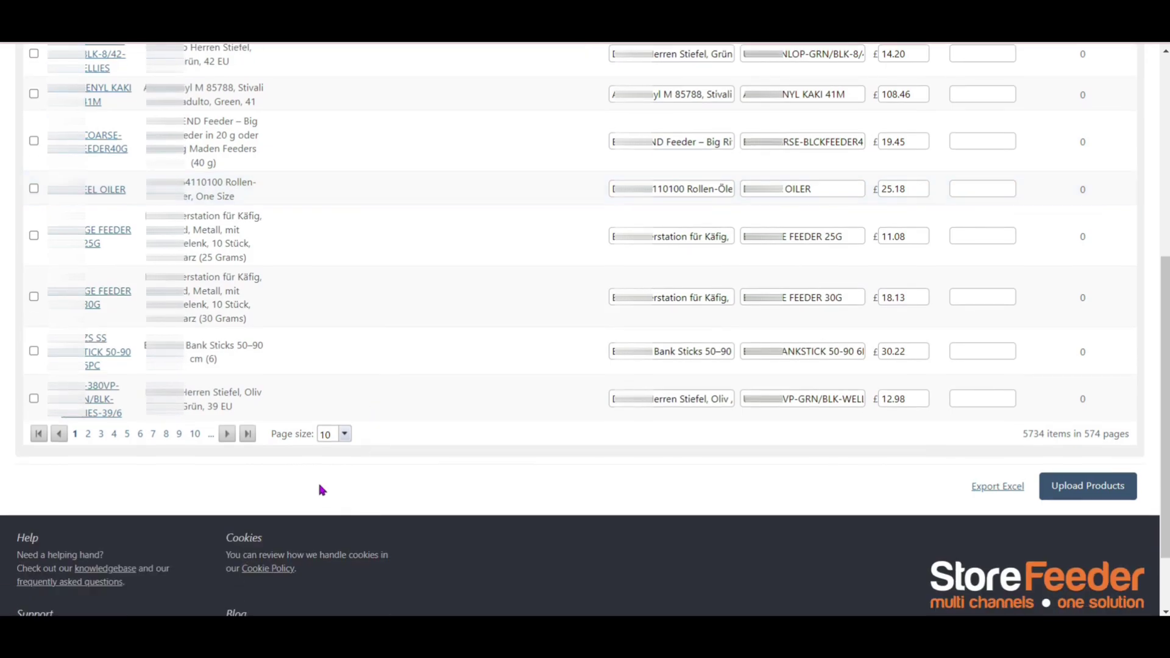
pyautogui.click(344, 434)
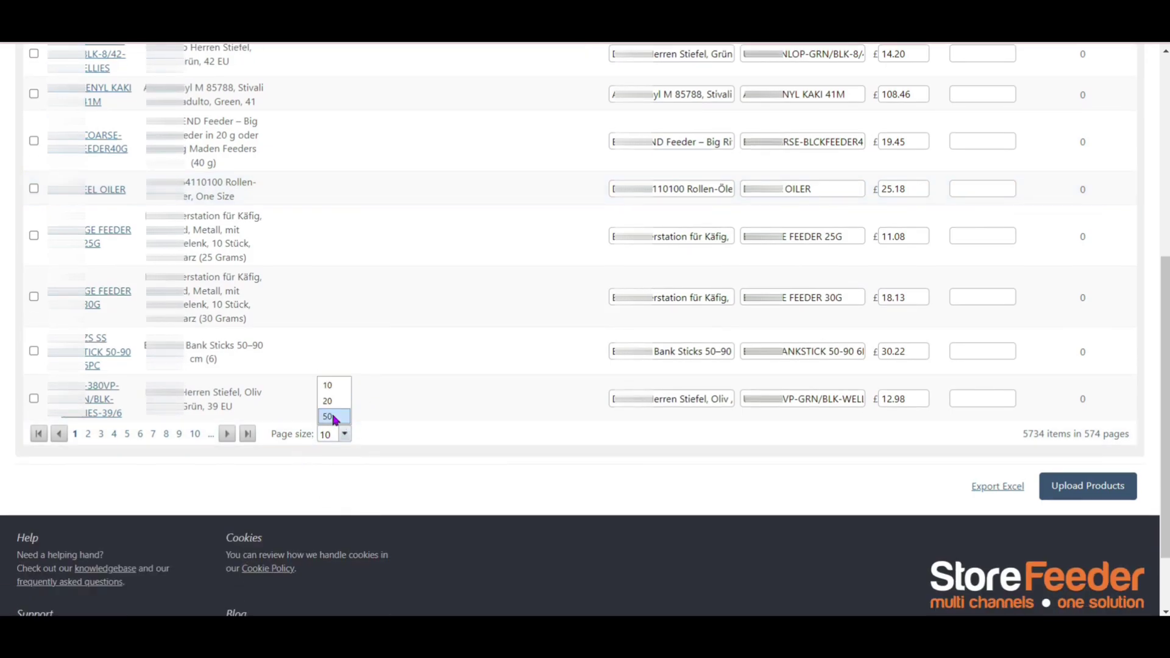
pyautogui.click(339, 428)
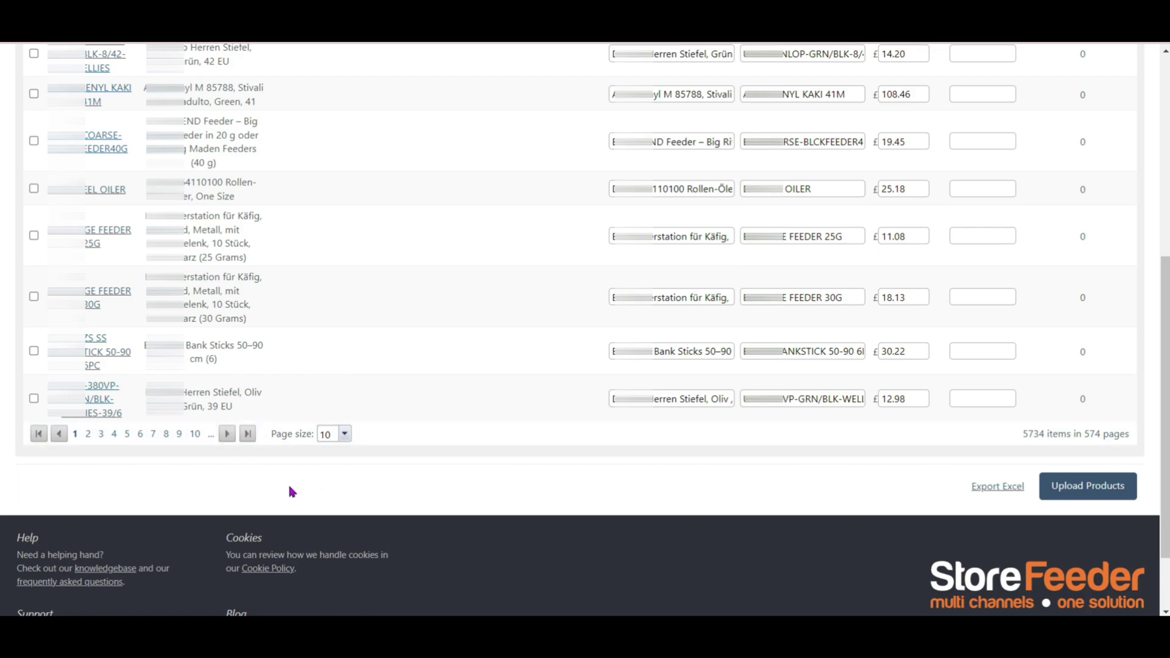
pyautogui.scroll(4, 291, 491)
# Tick the first five products in the Not On Channel table for upload.
pyautogui.click(33, 207)
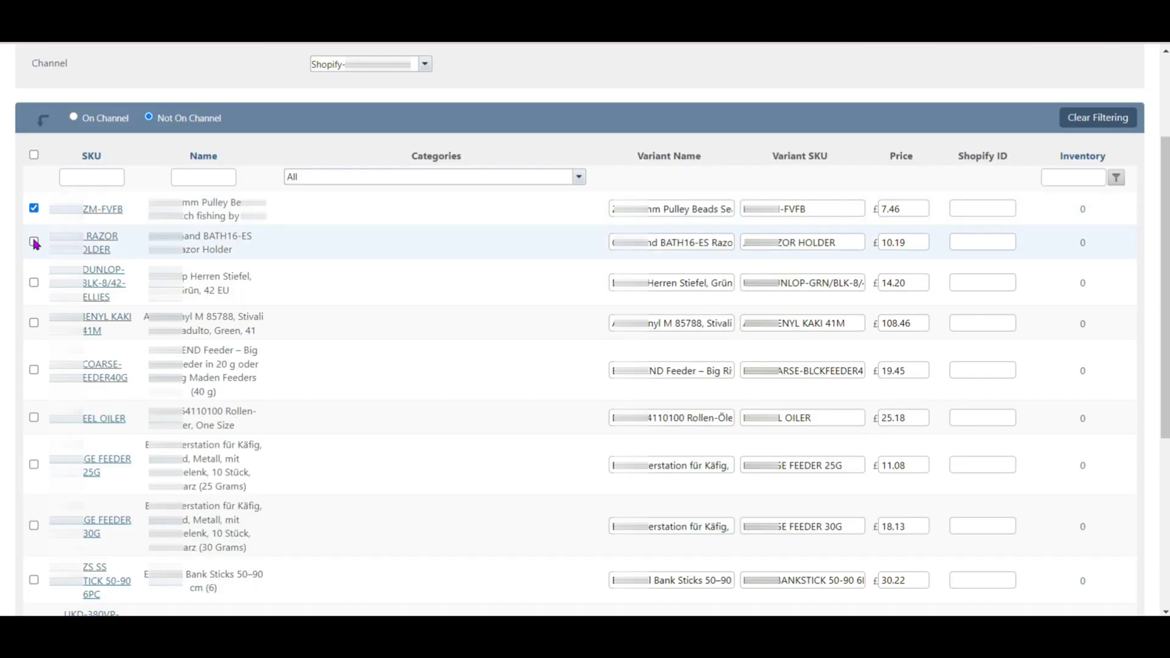
pyautogui.click(33, 242)
pyautogui.click(33, 283)
pyautogui.click(33, 323)
pyautogui.click(34, 369)
pyautogui.scroll(3, 293, 413)
# Start an SKU filter with 's', then move to the Name filter box.
pyautogui.click(78, 324)
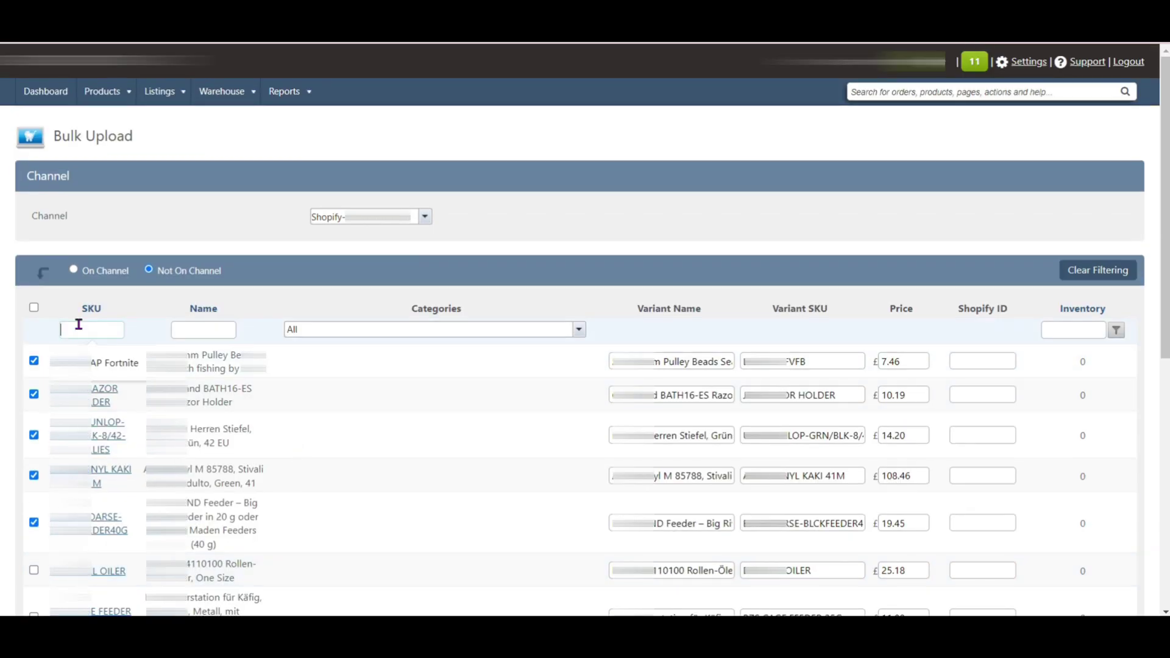
pyautogui.write('s')
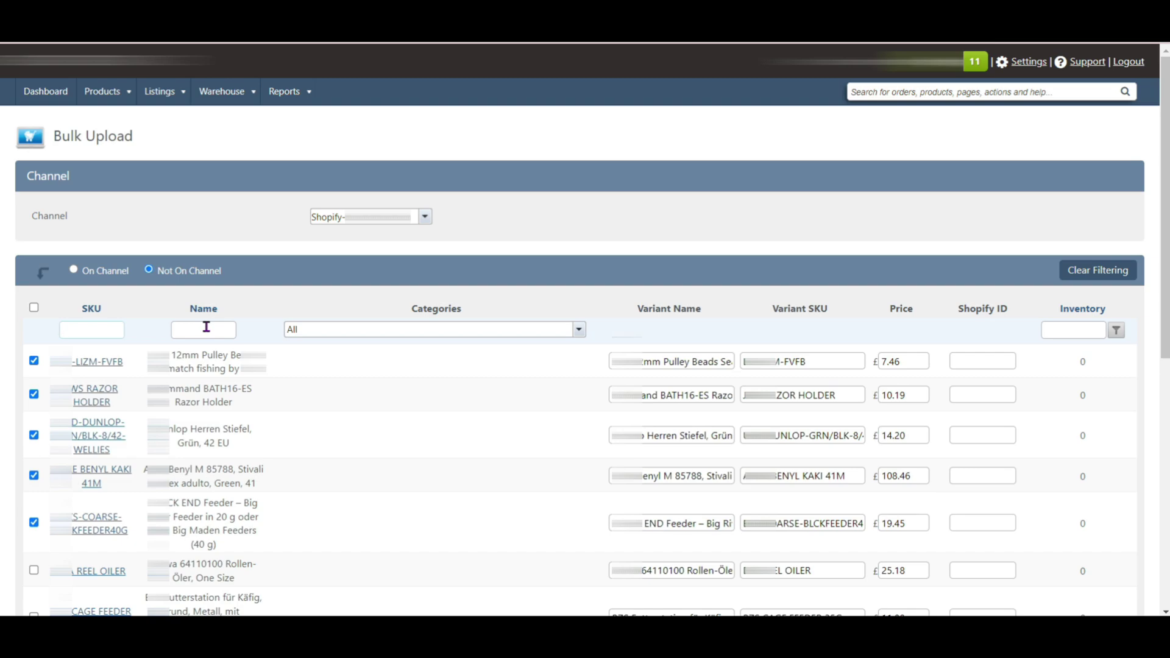
pyautogui.click(219, 327)
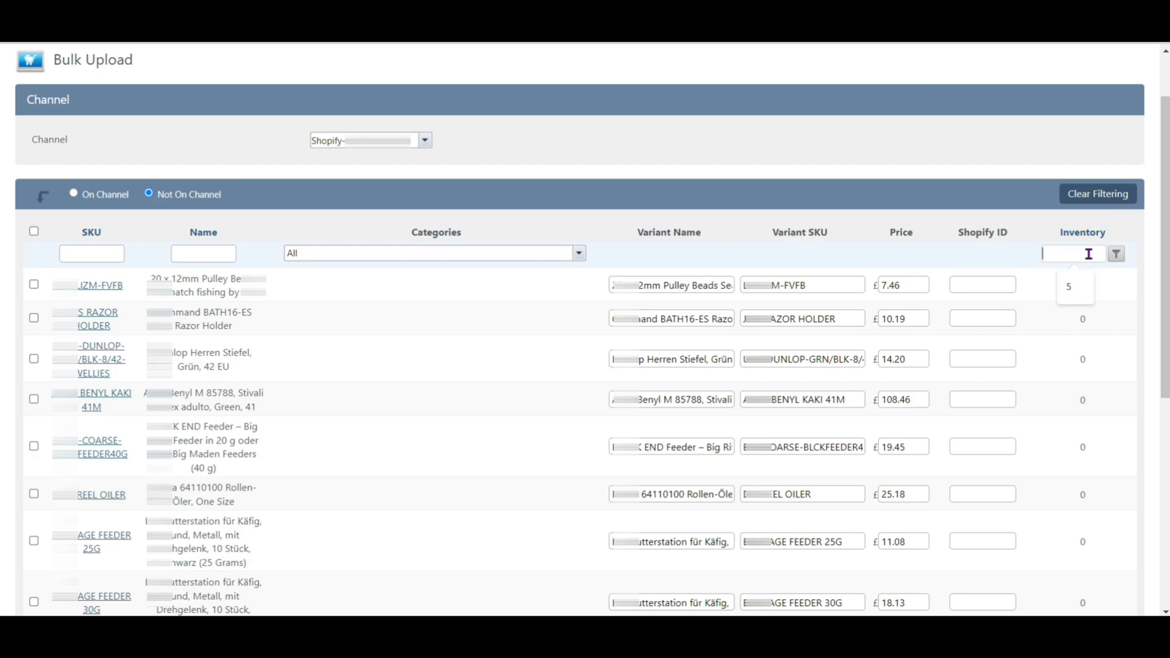
# Enter 5 in the Inventory filter and set its condition to EqualTo.
pyautogui.write('5')
pyautogui.click(1117, 255)
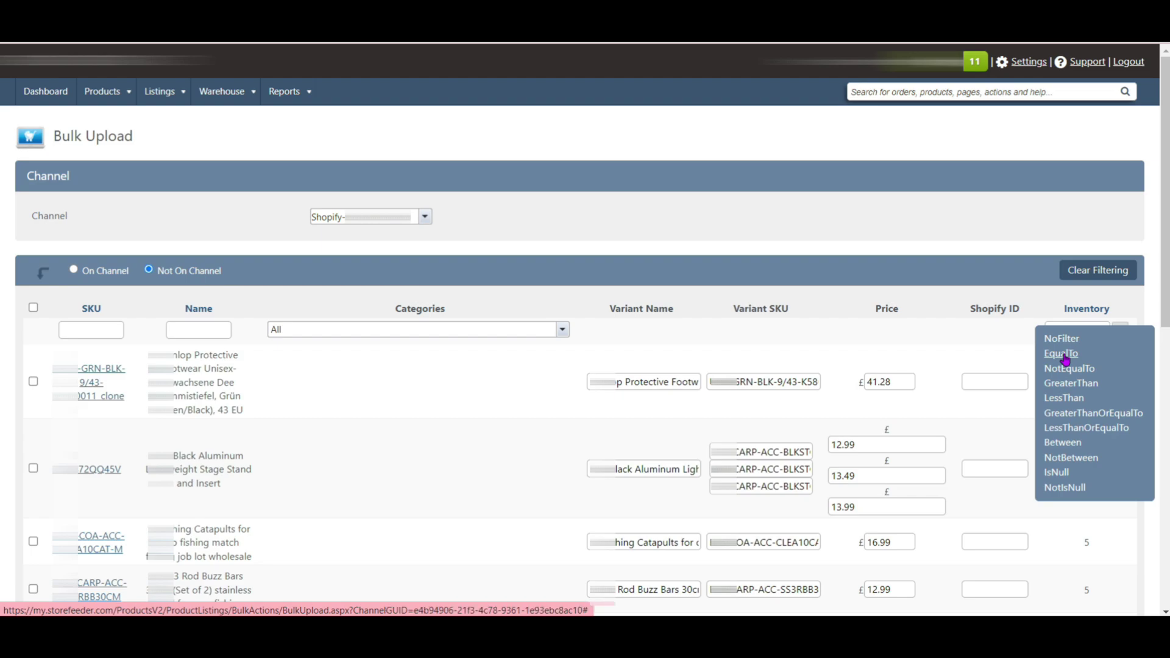
pyautogui.click(1063, 355)
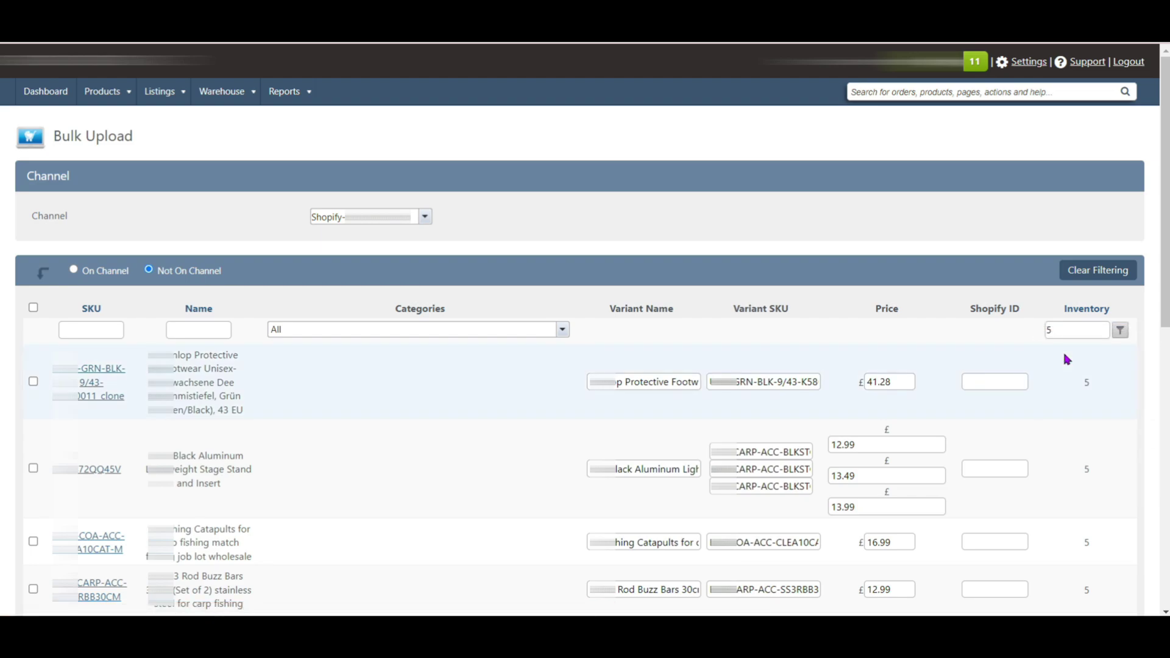
pyautogui.click(1076, 408)
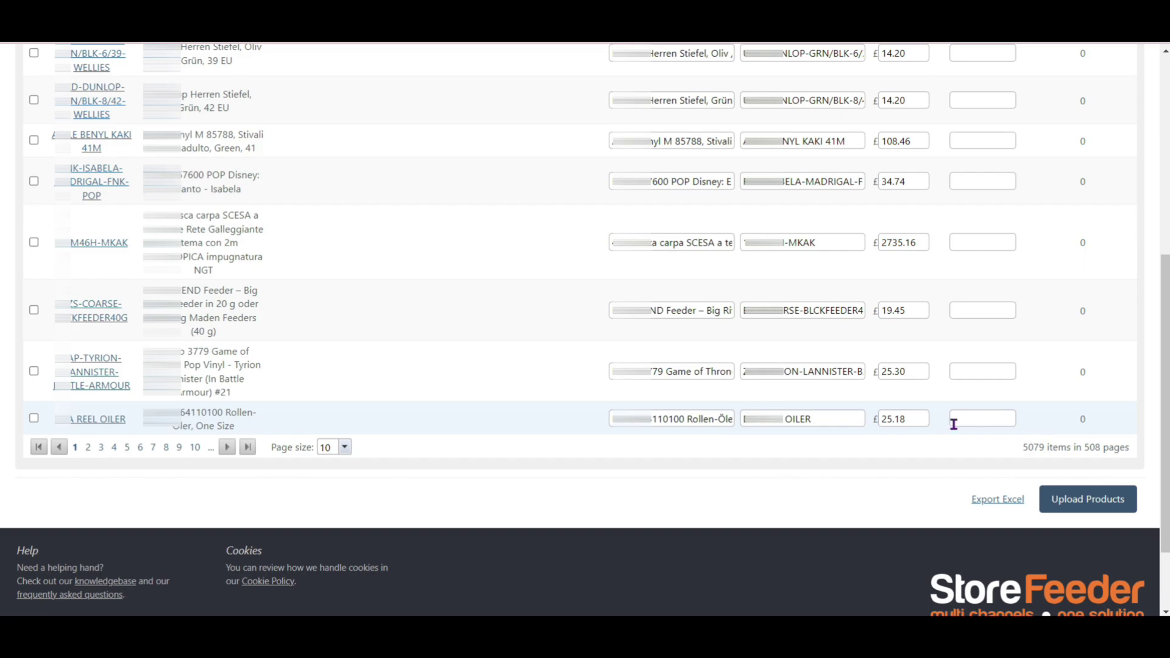
pyautogui.scroll(6, 803, 462)
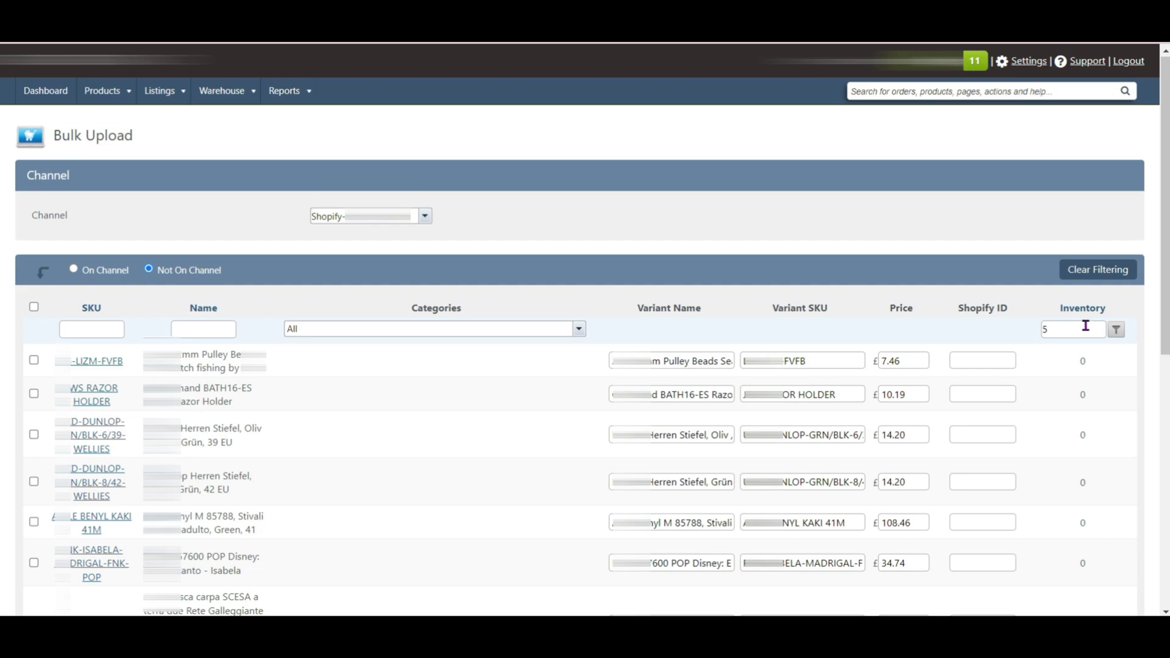
# Export the Not On Channel product table to Excel as RadGridExport (4).xls.
pyautogui.click(391, 329)
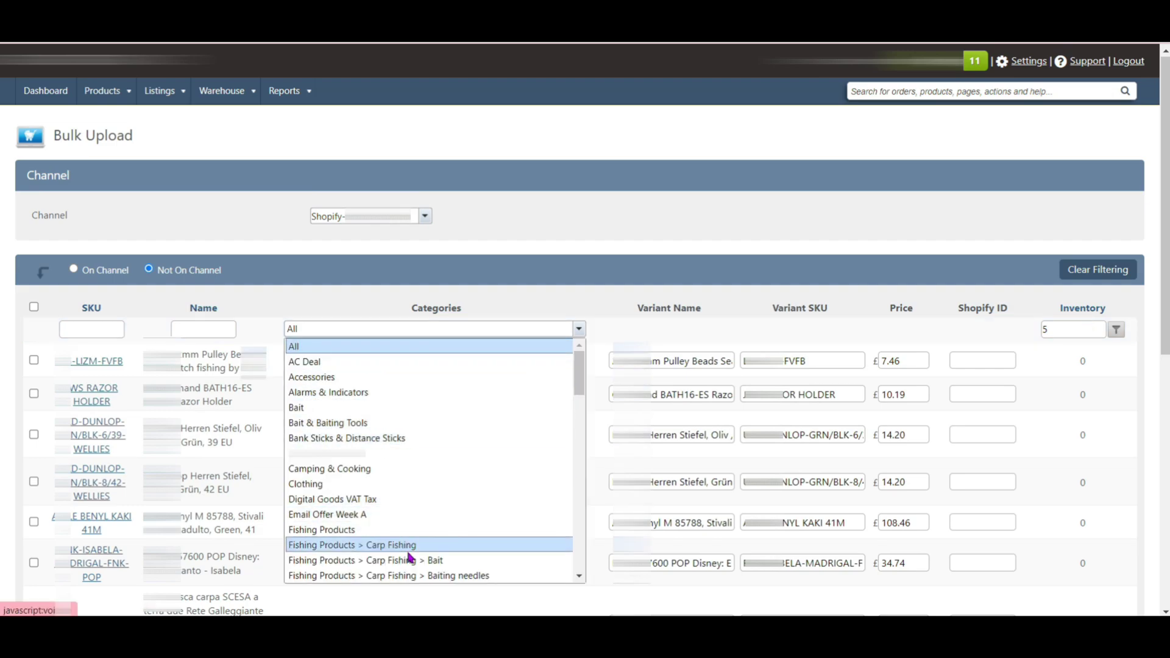
pyautogui.scroll(-1, 410, 557)
pyautogui.scroll(-6, 491, 375)
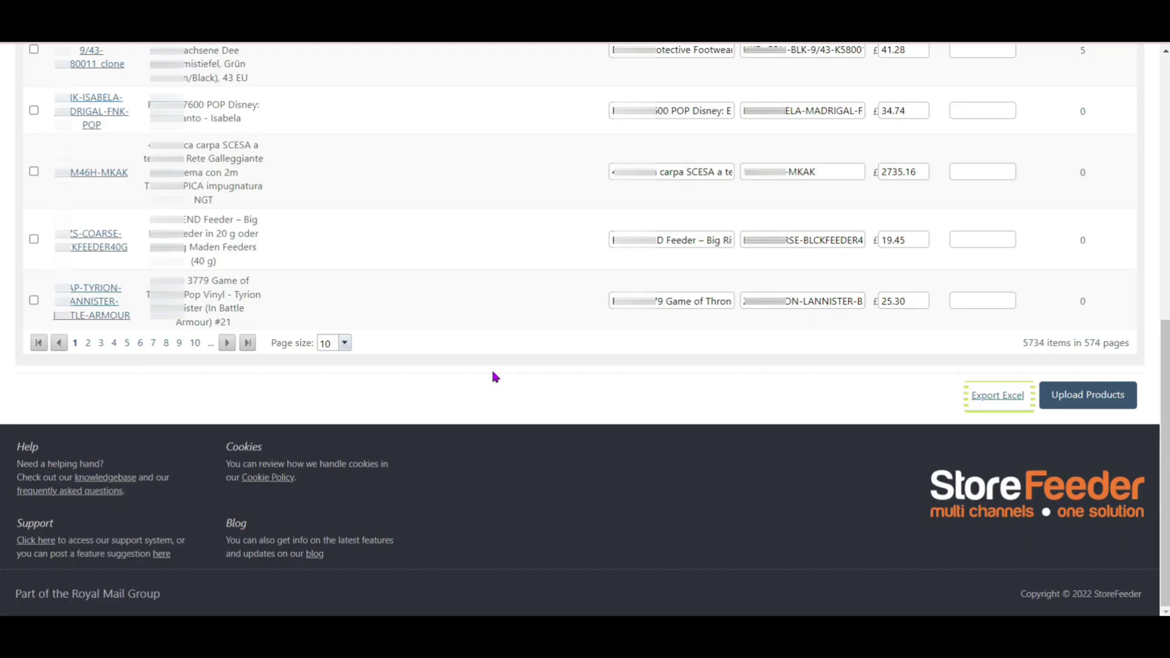
pyautogui.click(1003, 405)
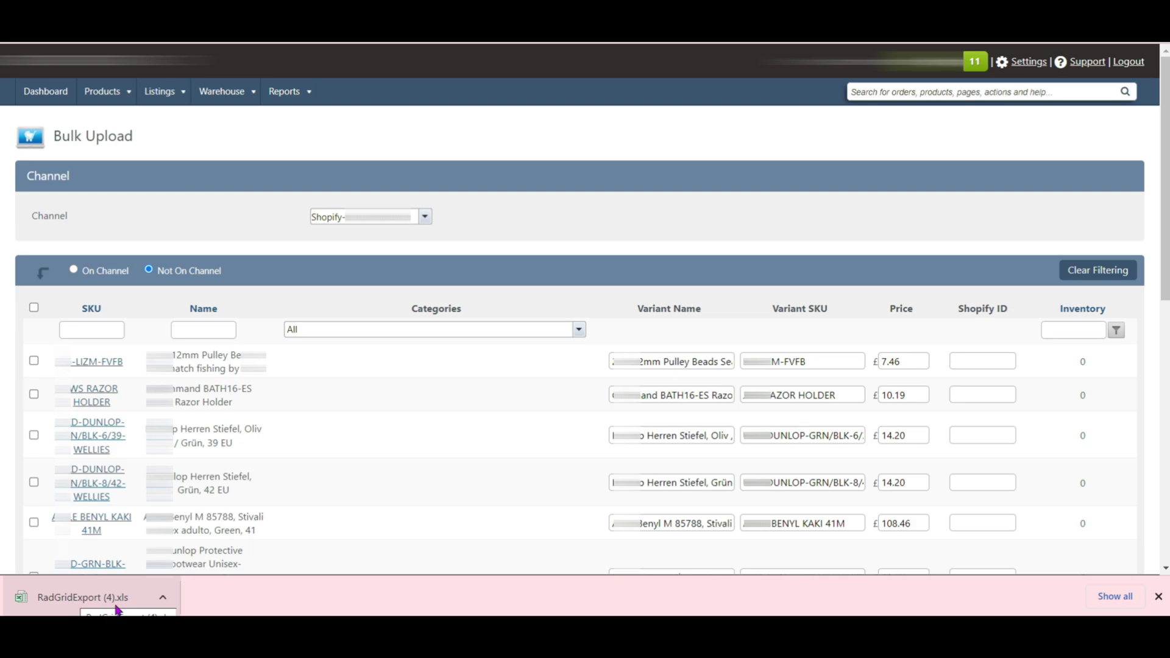
# Upload the Not On Channel products to Shopify as new listings.
pyautogui.scroll(-1, 403, 337)
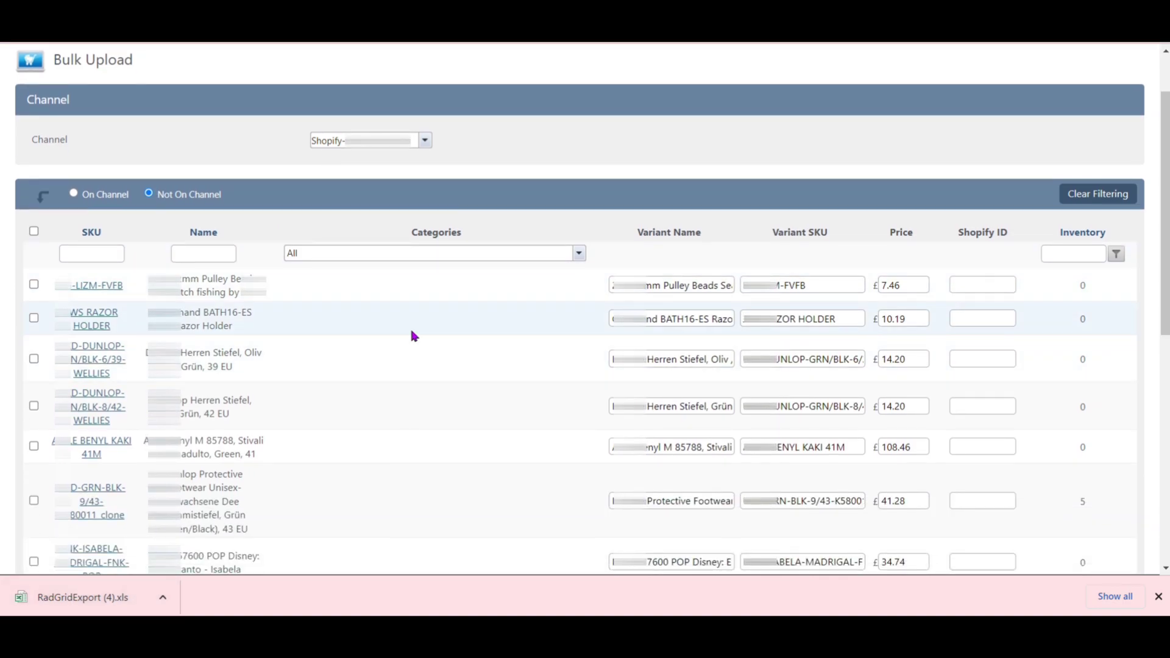
pyautogui.scroll(-5, 705, 361)
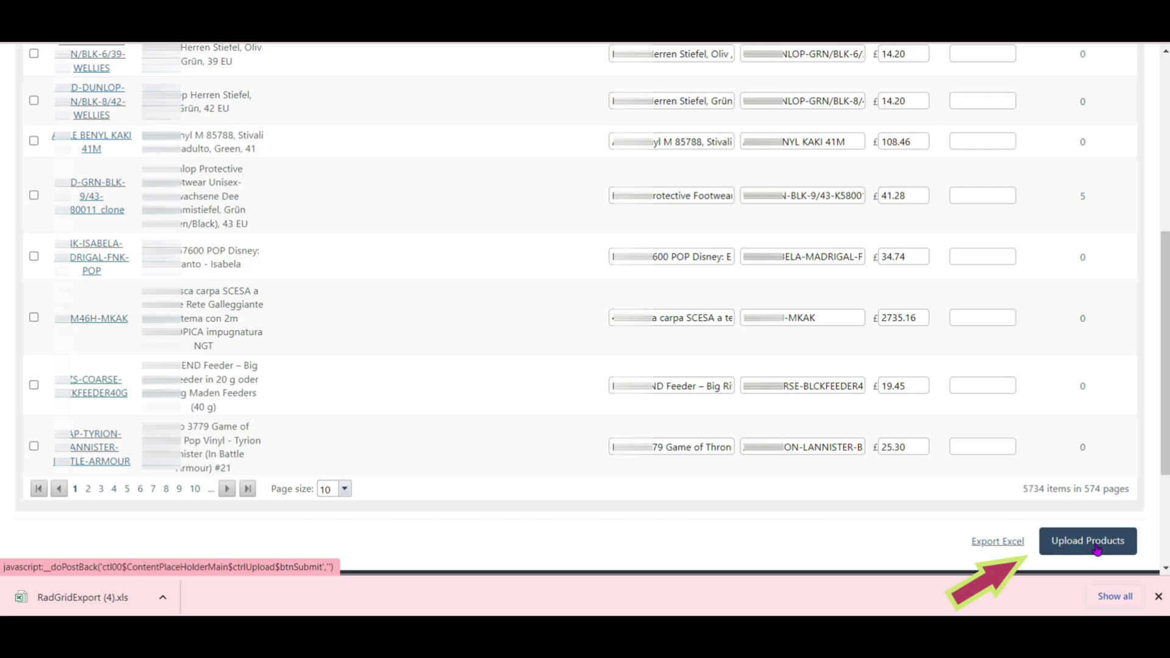
pyautogui.click(1095, 543)
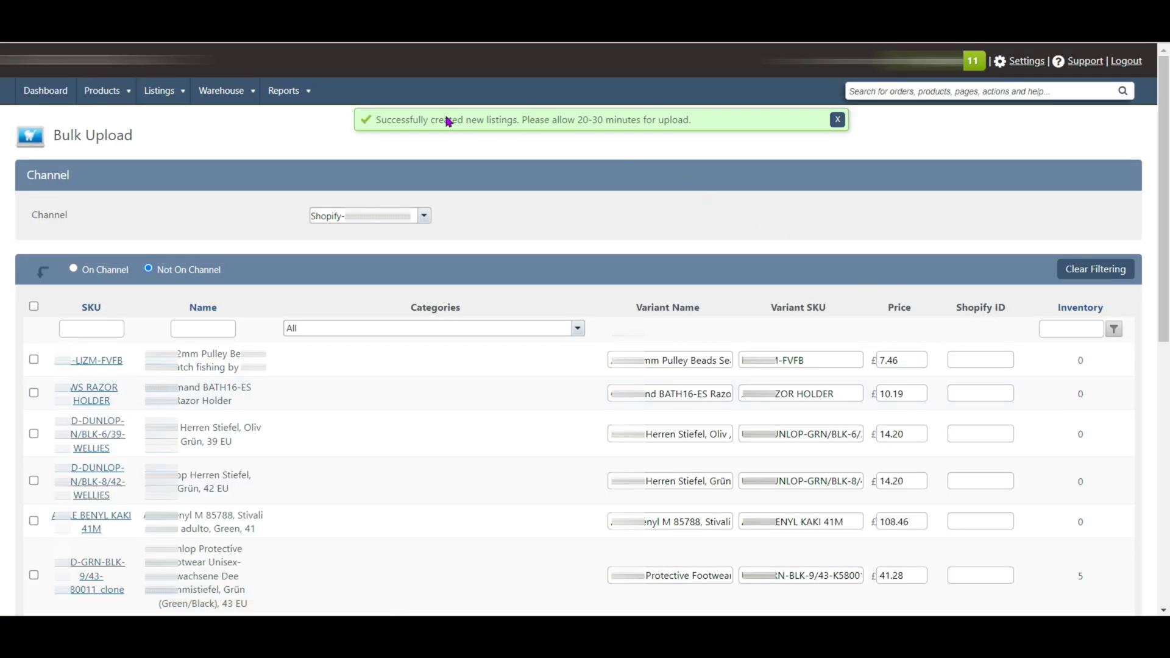